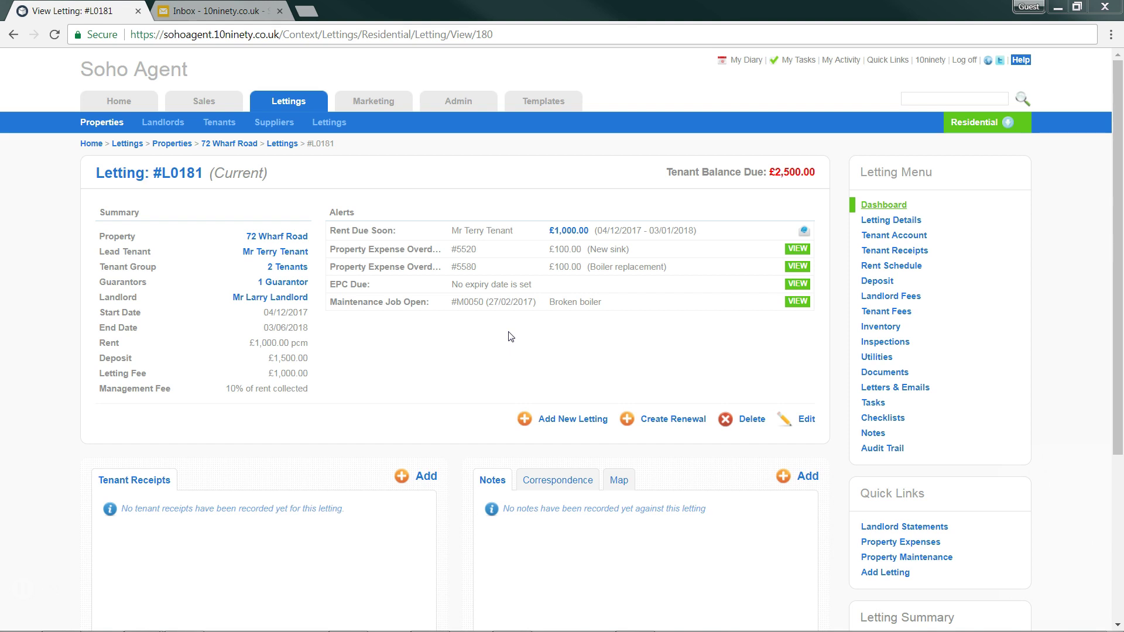
click(615, 351)
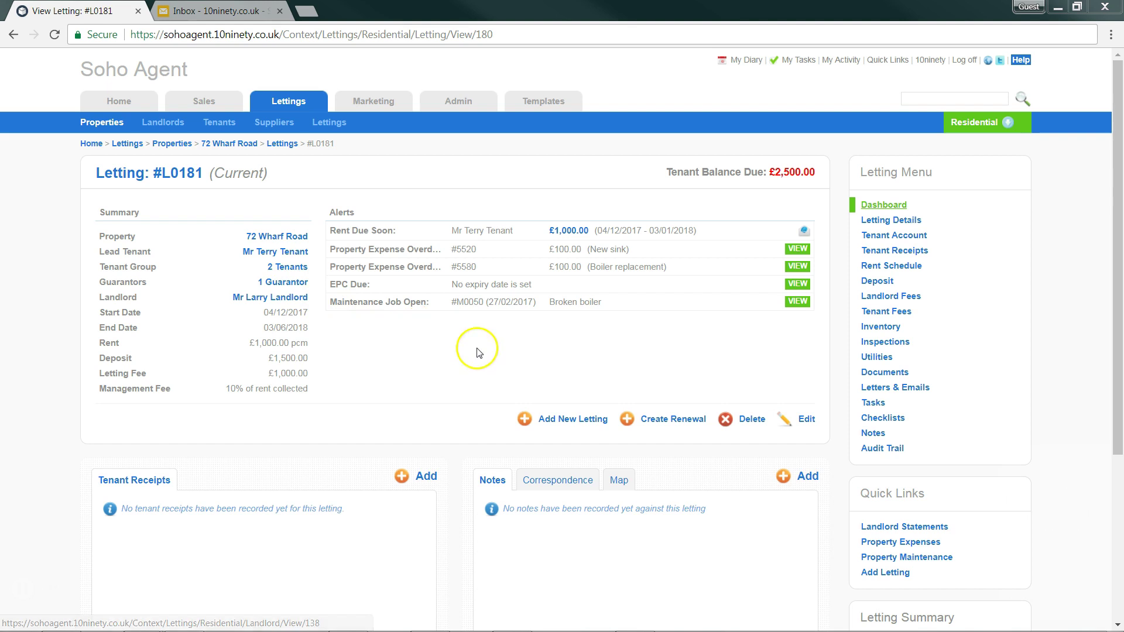
Preview the Tenancy Agreement - eSigning PDF and check the SIGNATURES page for landlord, tenants and guarantor.
click(886, 373)
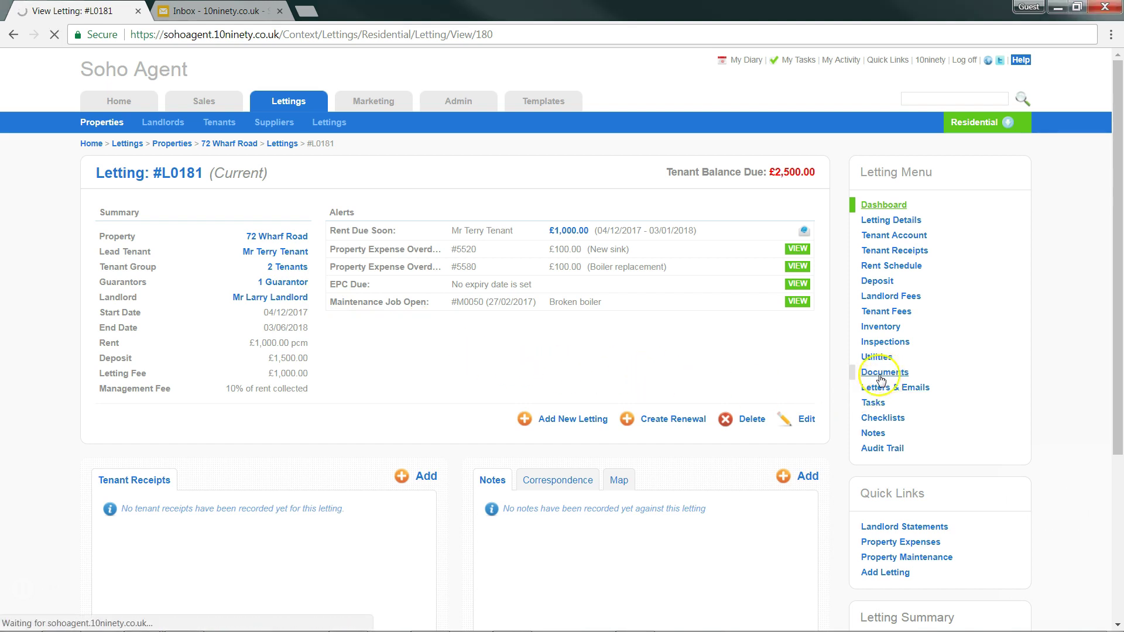
scroll(800, 361, down, 4)
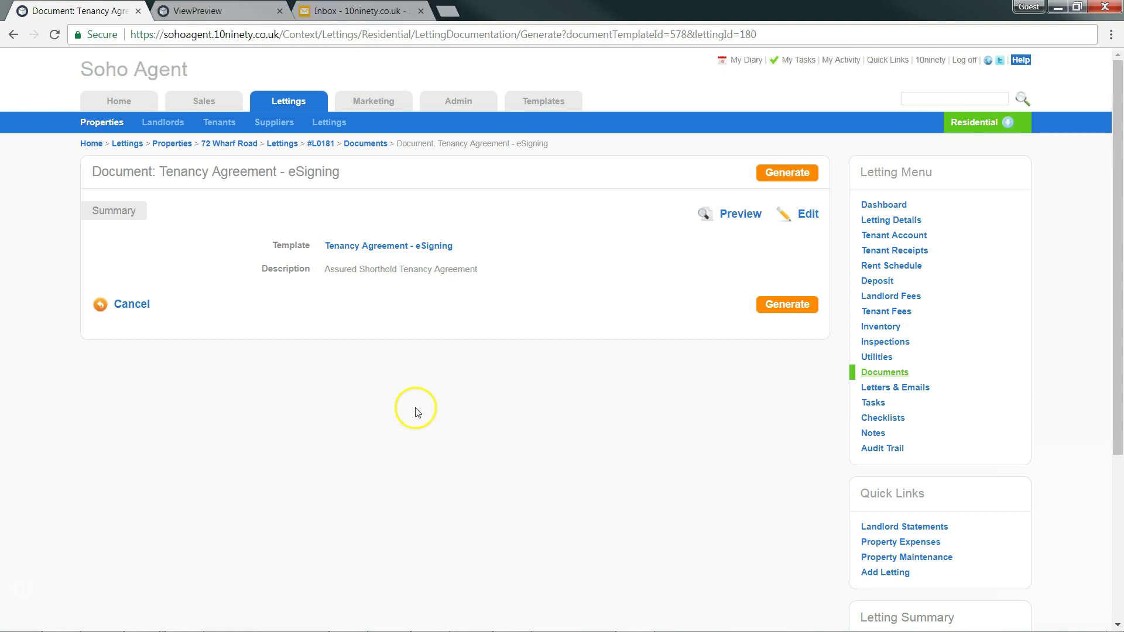
click(217, 11)
drag(1118, 74, 1116, 523)
scroll(891, 497, up, 1)
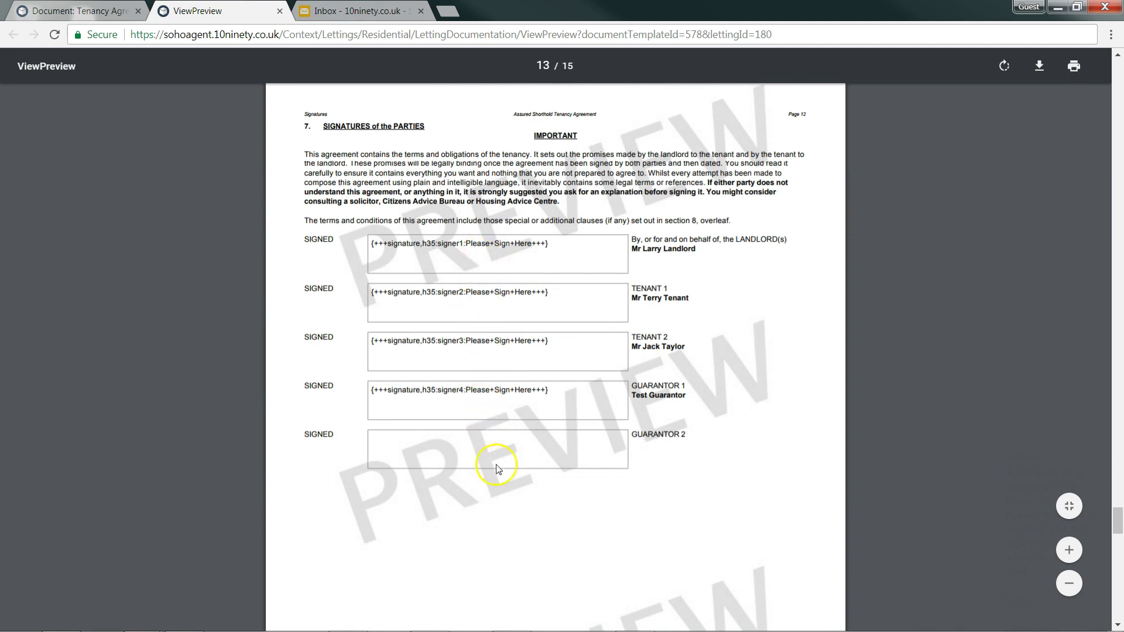
click(76, 11)
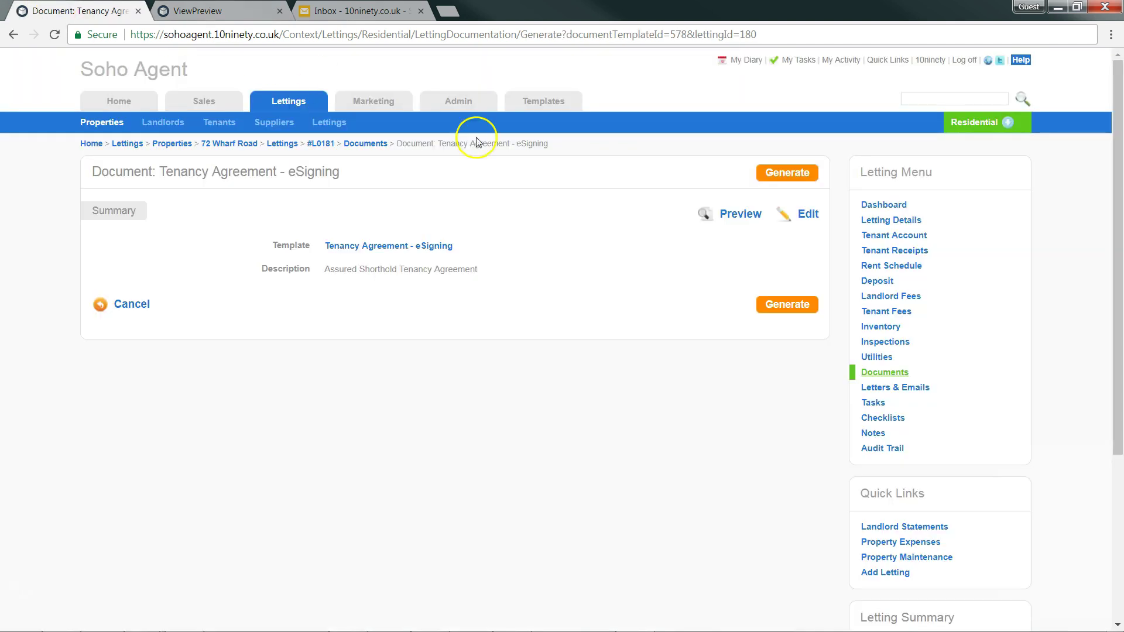
Generate the Tenancy Agreement - eSigning document and review its eSigning signatories list and signing order.
click(789, 309)
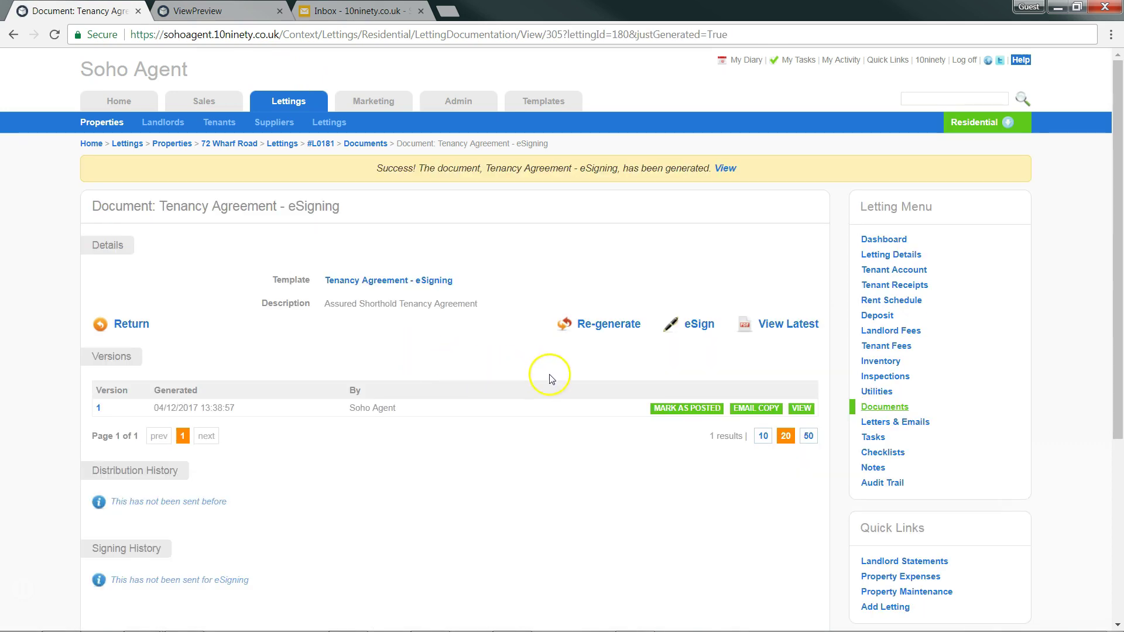
click(697, 325)
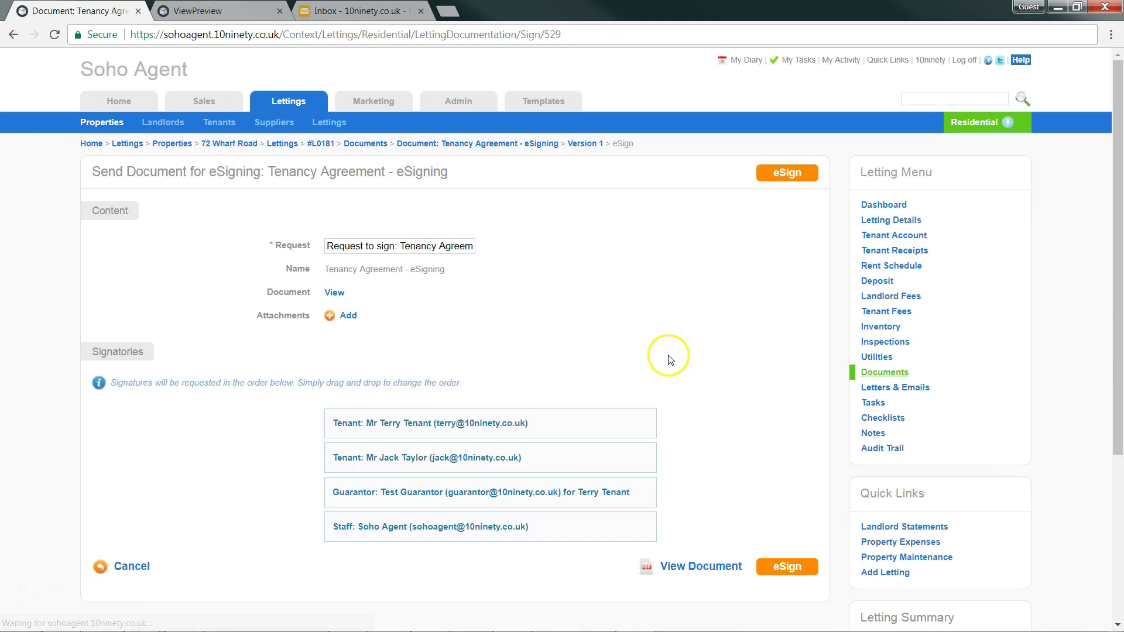
scroll(686, 342, down, 1)
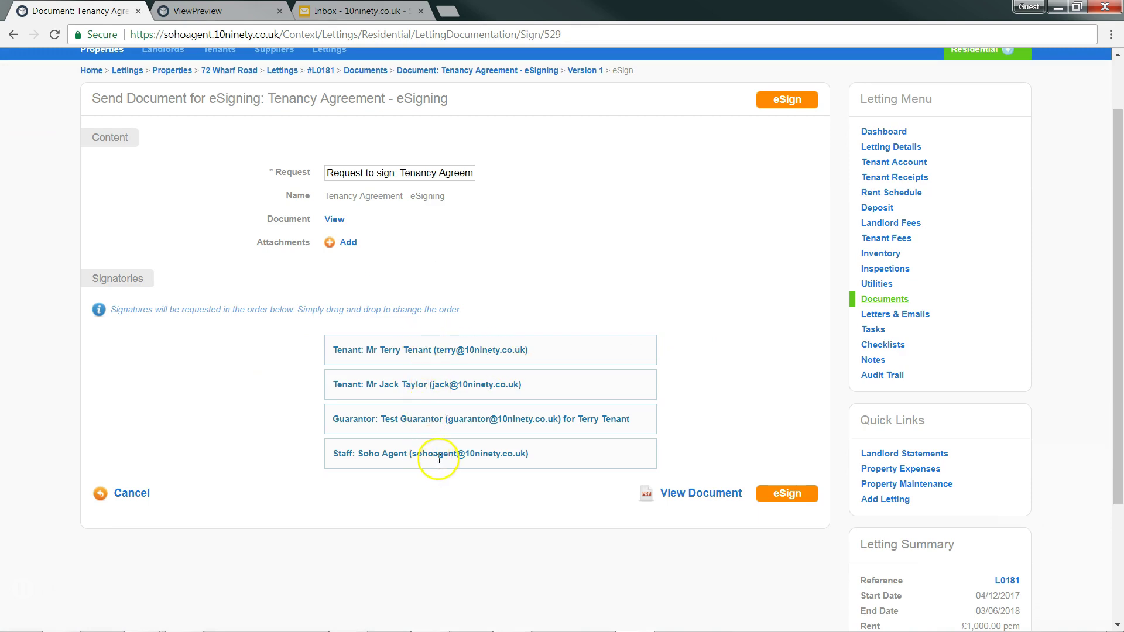
mouse_move(432, 459)
mouse_down()
mouse_move(430, 377)
mouse_move(431, 459)
mouse_up()
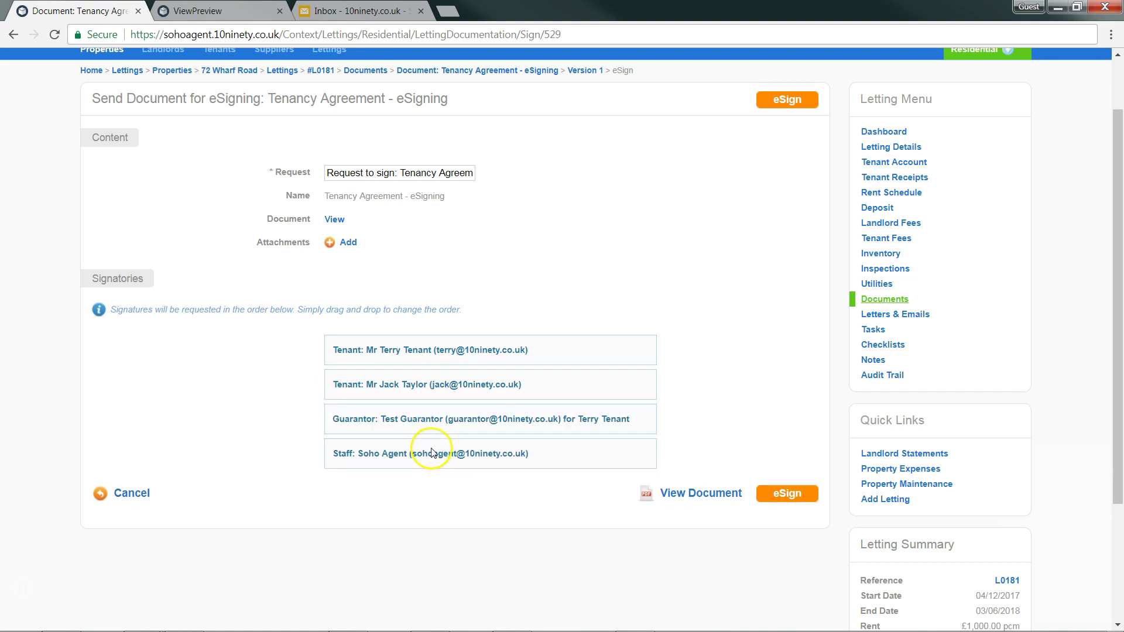
Send the envelope, then review its Signatories and History tables on the DETAILS page.
click(789, 497)
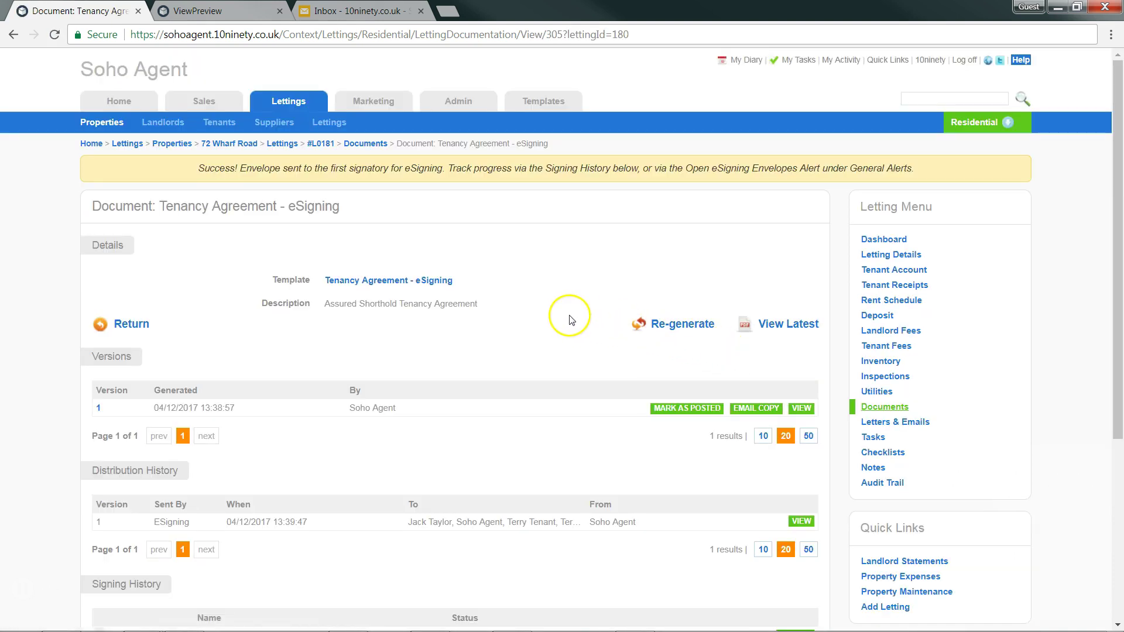
scroll(486, 349, down, 5)
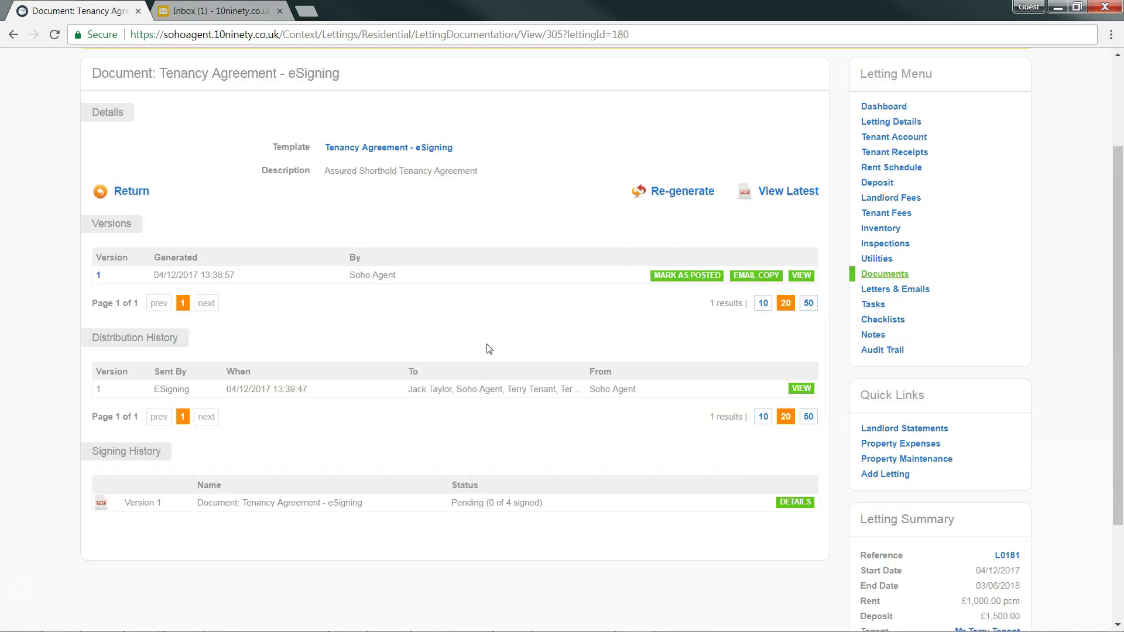
click(794, 416)
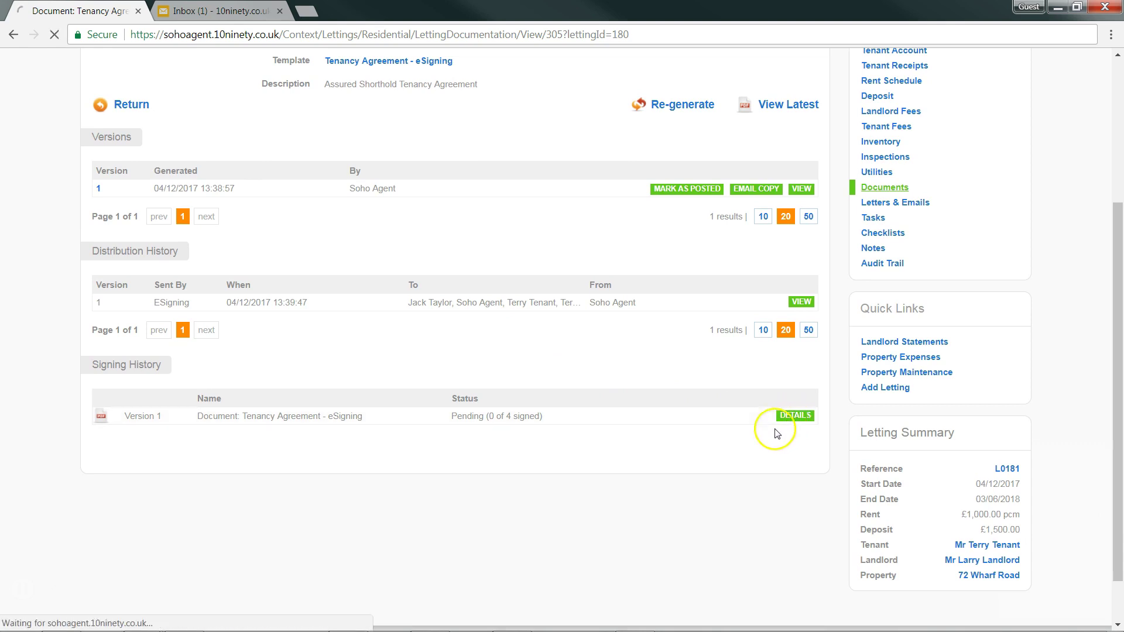
scroll(547, 404, down, 3)
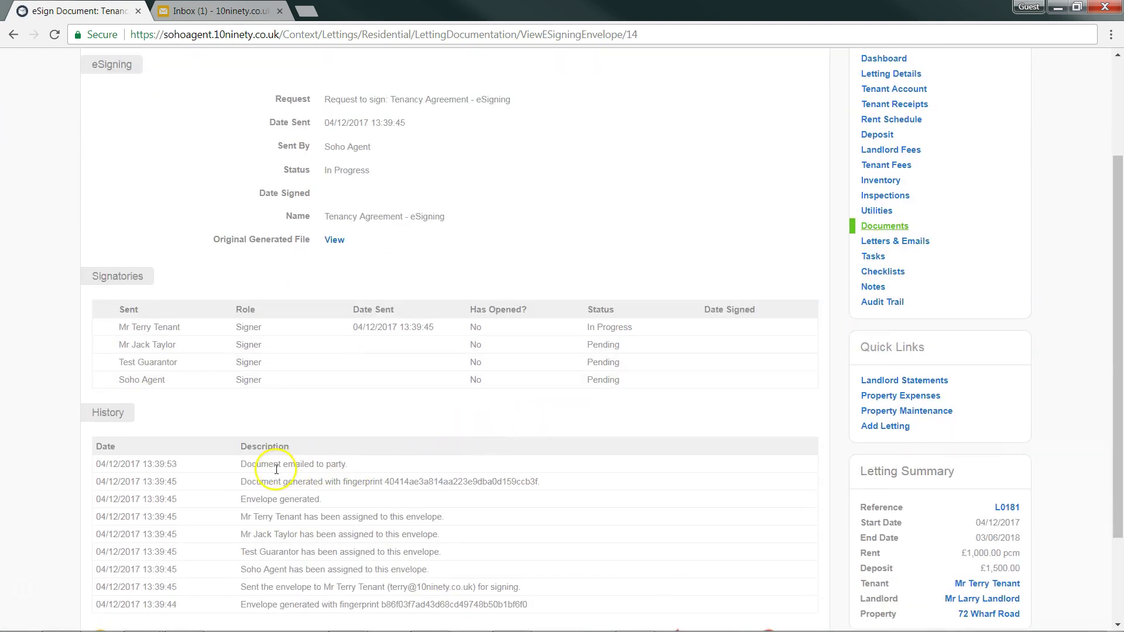
scroll(404, 427, up, 3)
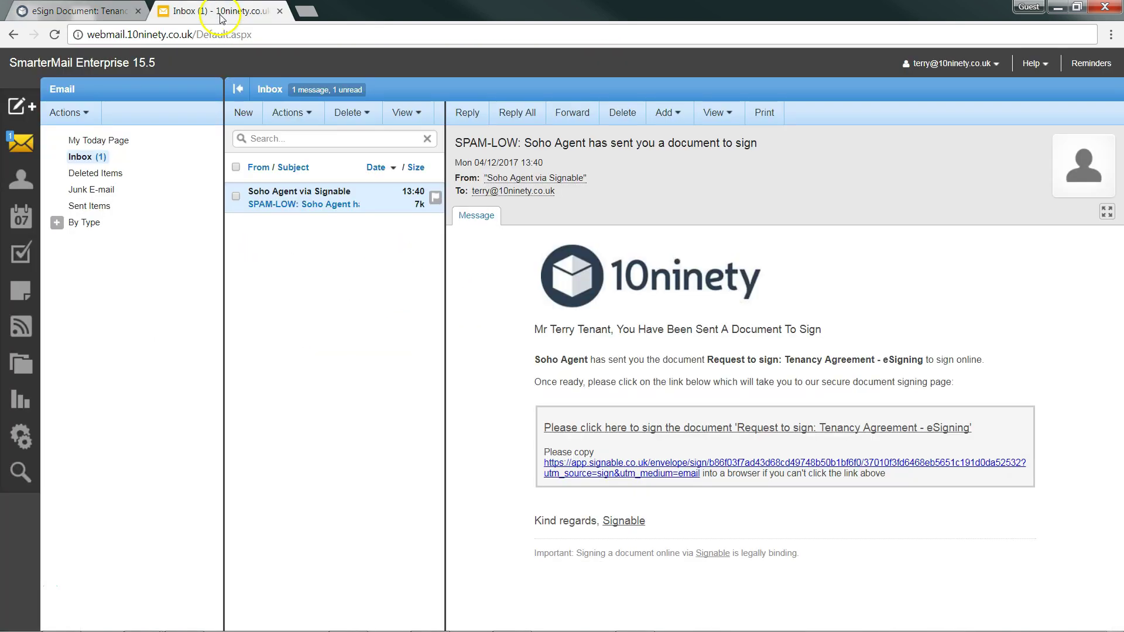
In the webmail inbox, open the Soho Agent via Signable request-to-sign email.
click(214, 10)
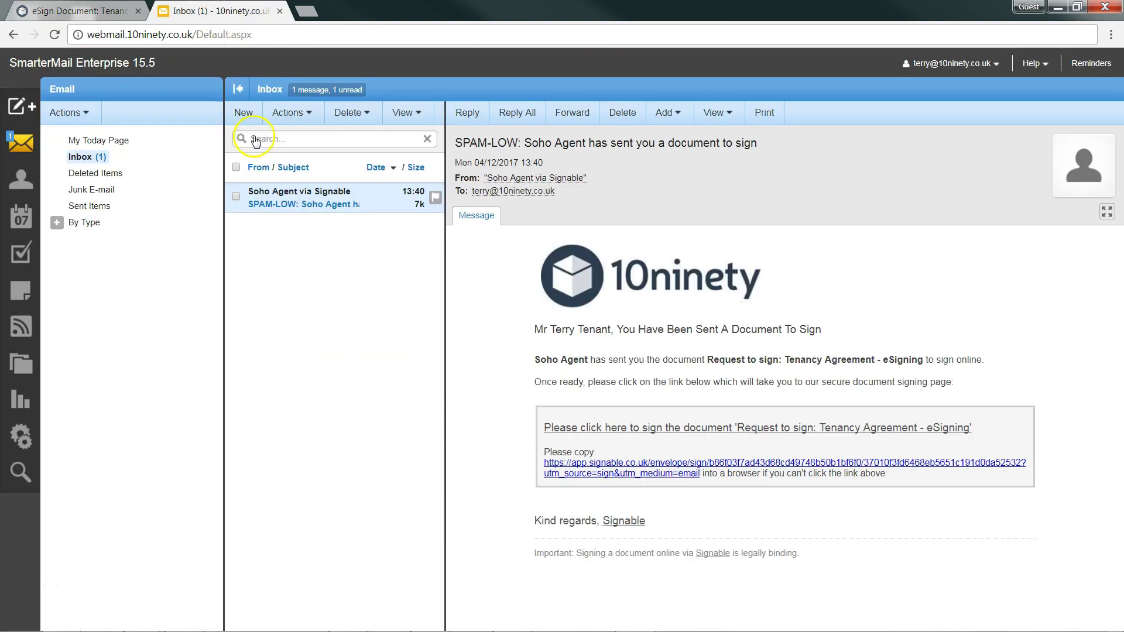
click(299, 210)
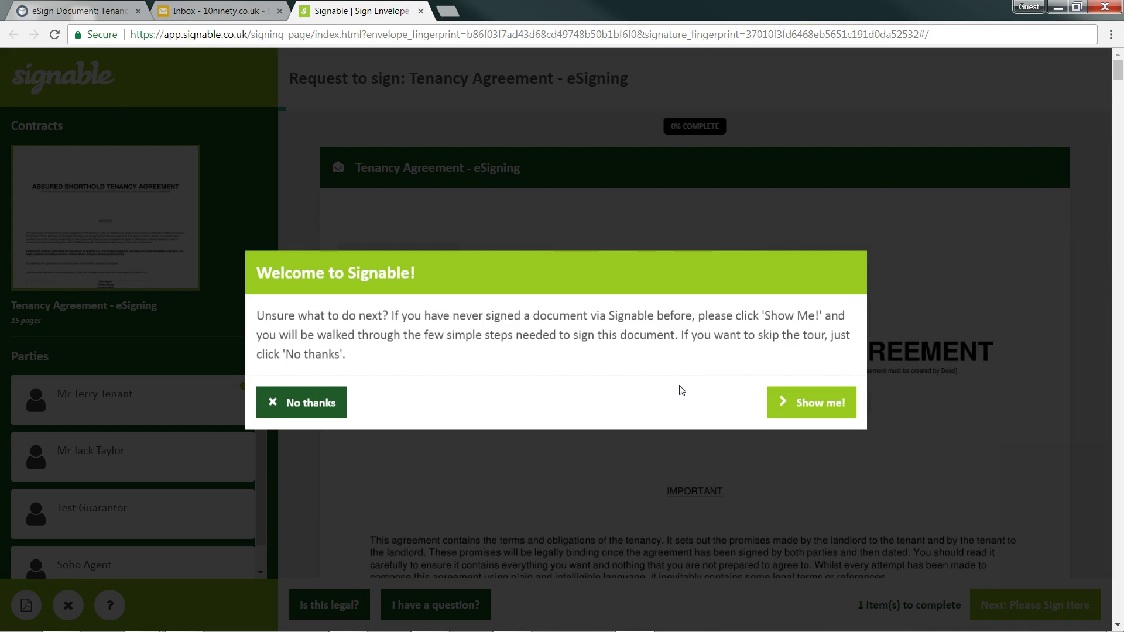
Step through the Welcome to Signable tour slides to the tip about jumping to fields.
click(520, 374)
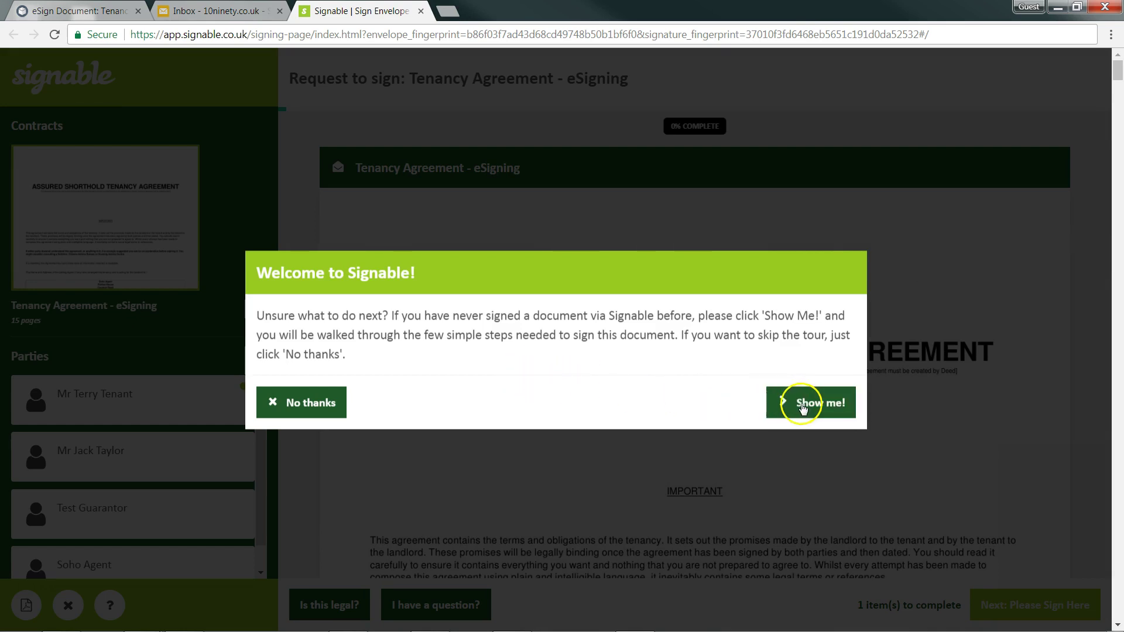
click(805, 408)
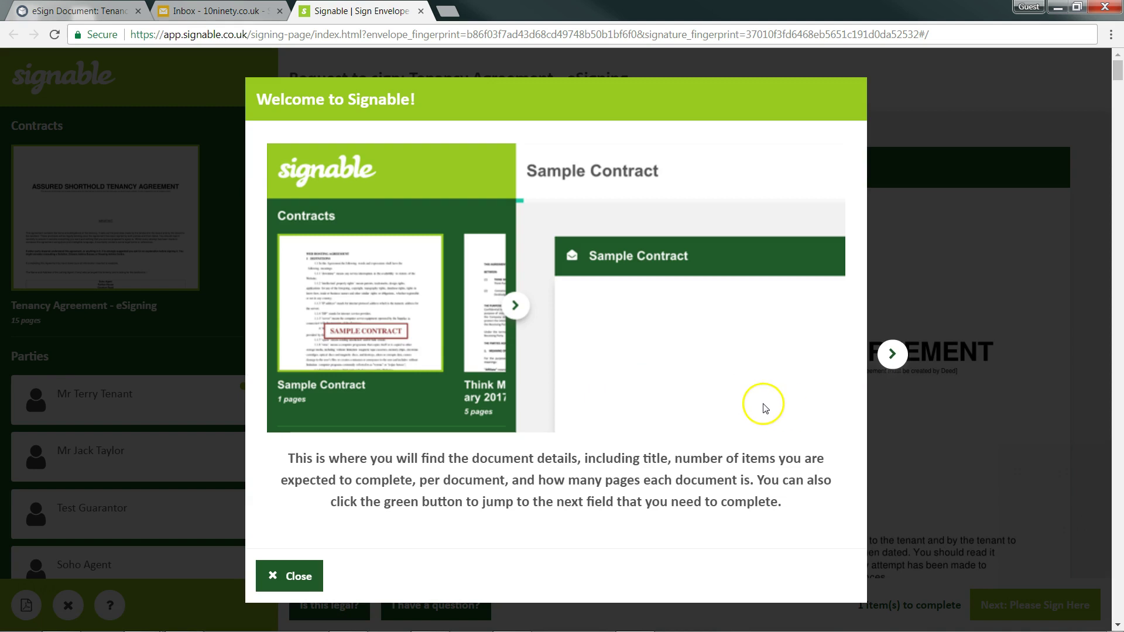
click(892, 353)
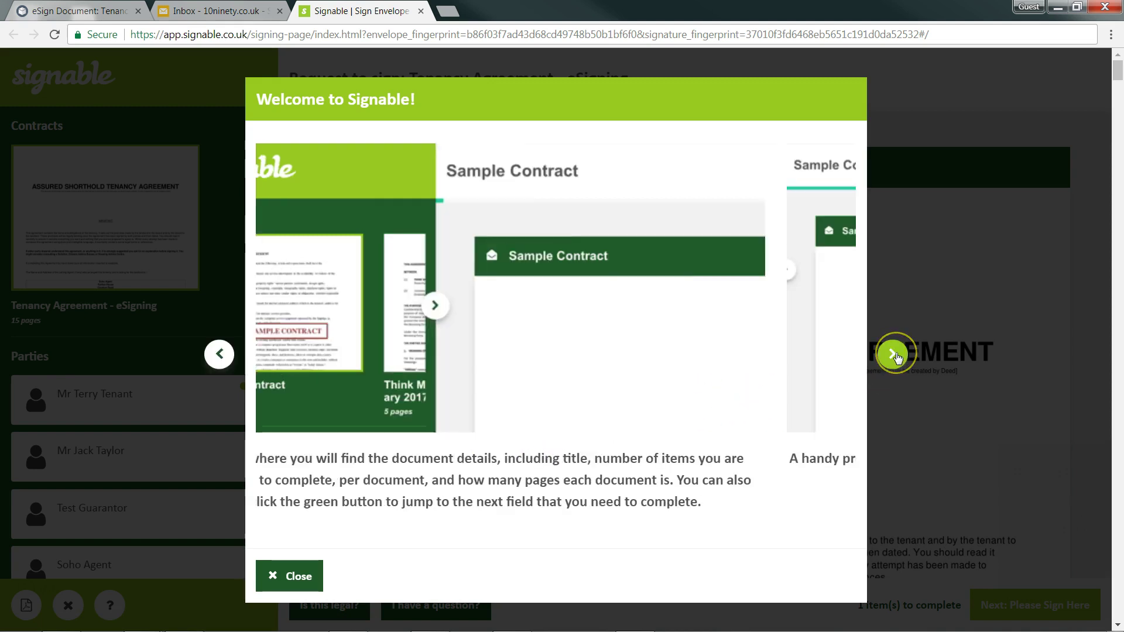
click(894, 355)
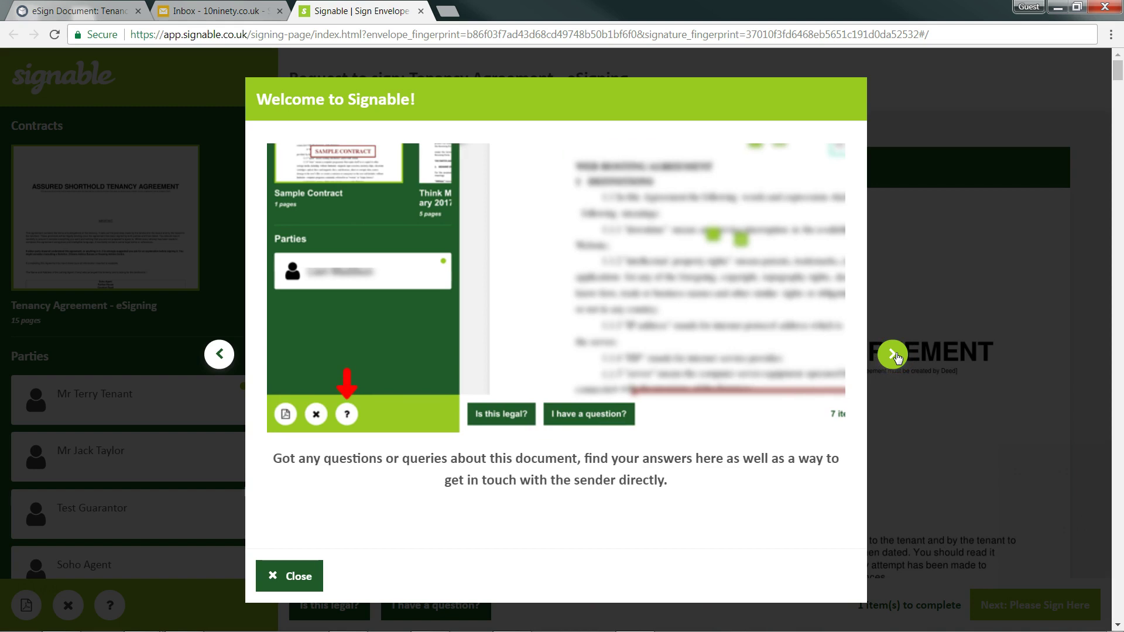
click(894, 355)
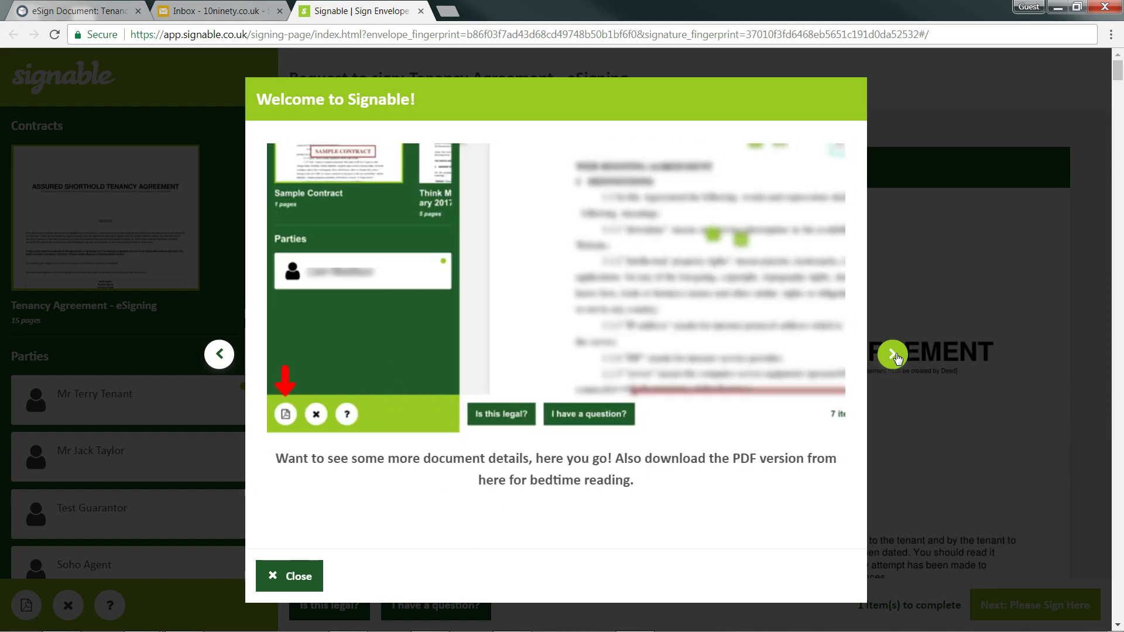
click(894, 355)
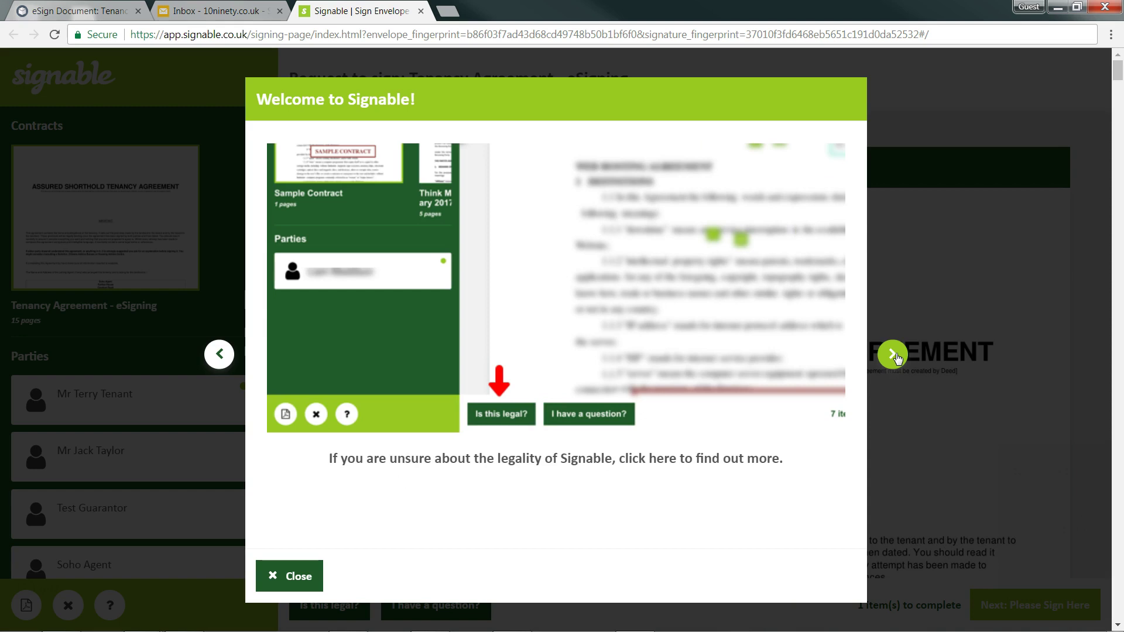
click(894, 355)
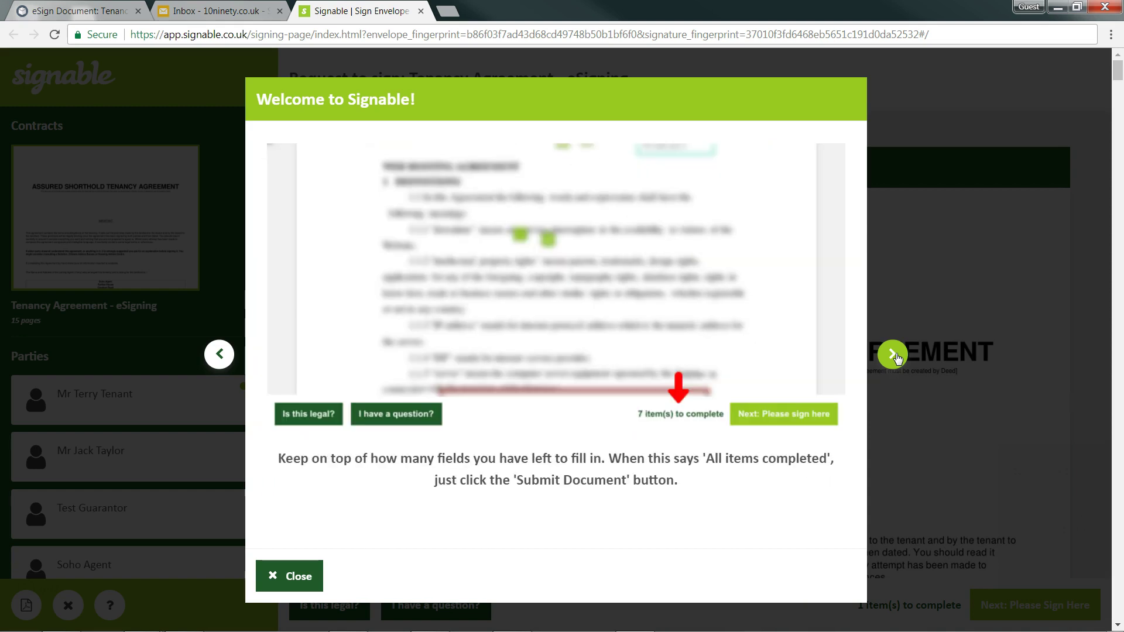
click(893, 355)
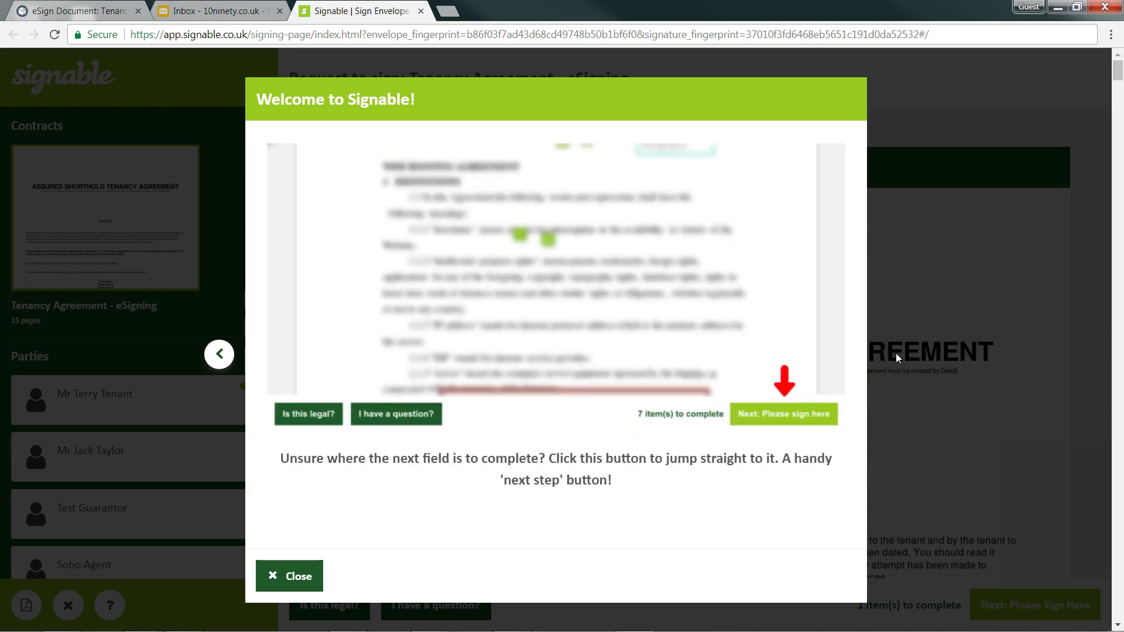
Close the tour, read the 'Is this legal?' help, and dismiss it.
click(298, 577)
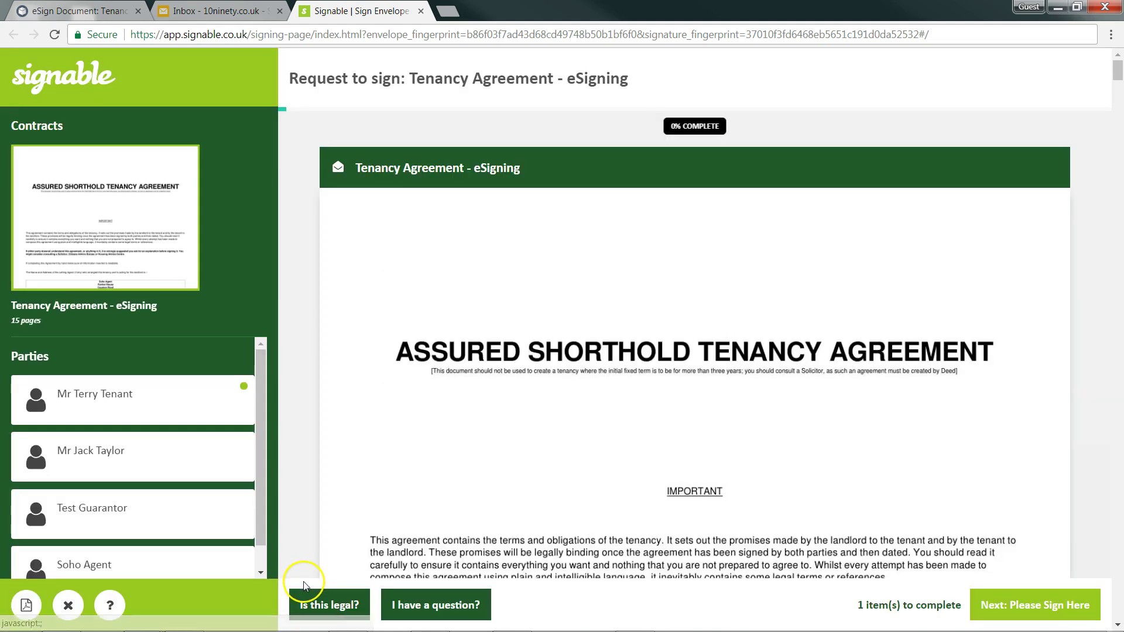
click(336, 609)
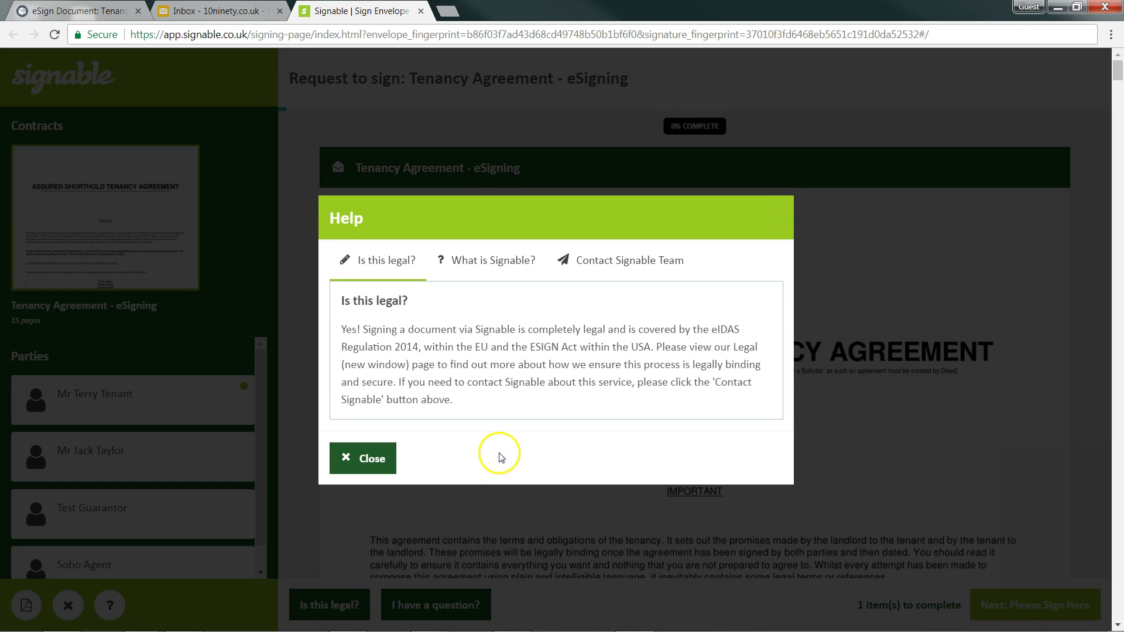
click(385, 458)
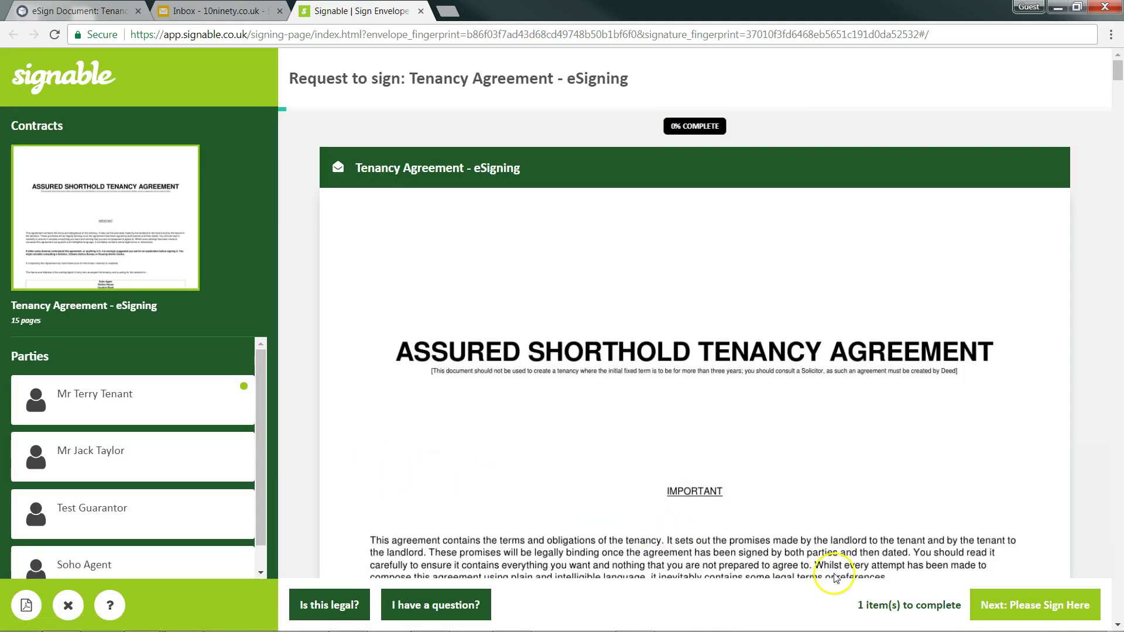
Type the tenant's name as the Tenant 1 signature, confirm it, and submit the document.
click(993, 609)
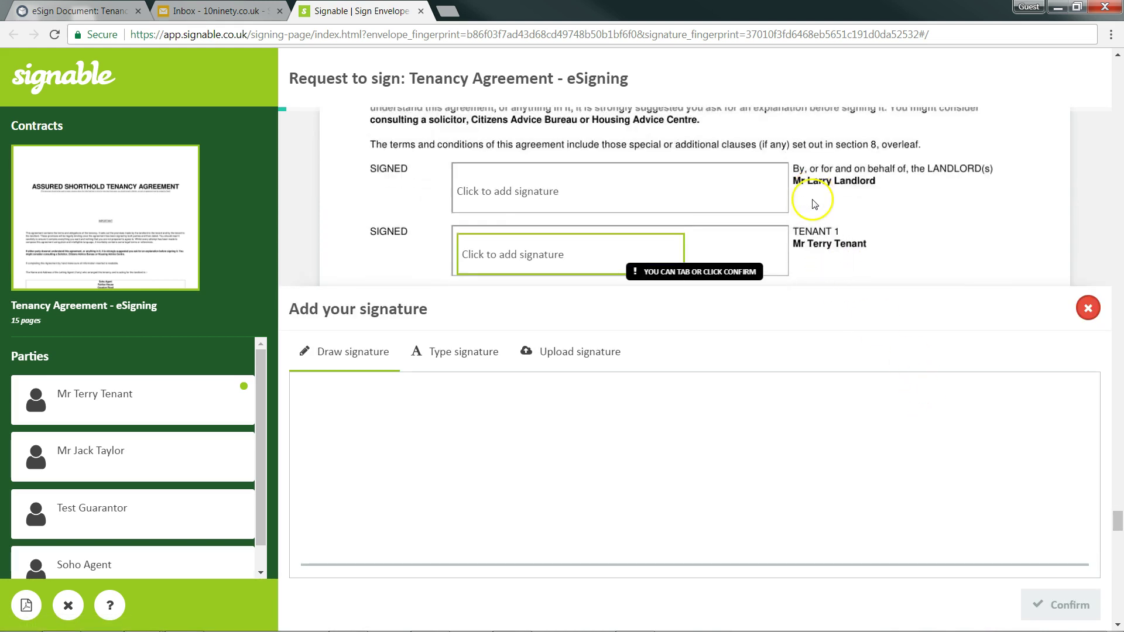
scroll(812, 204, down, 1)
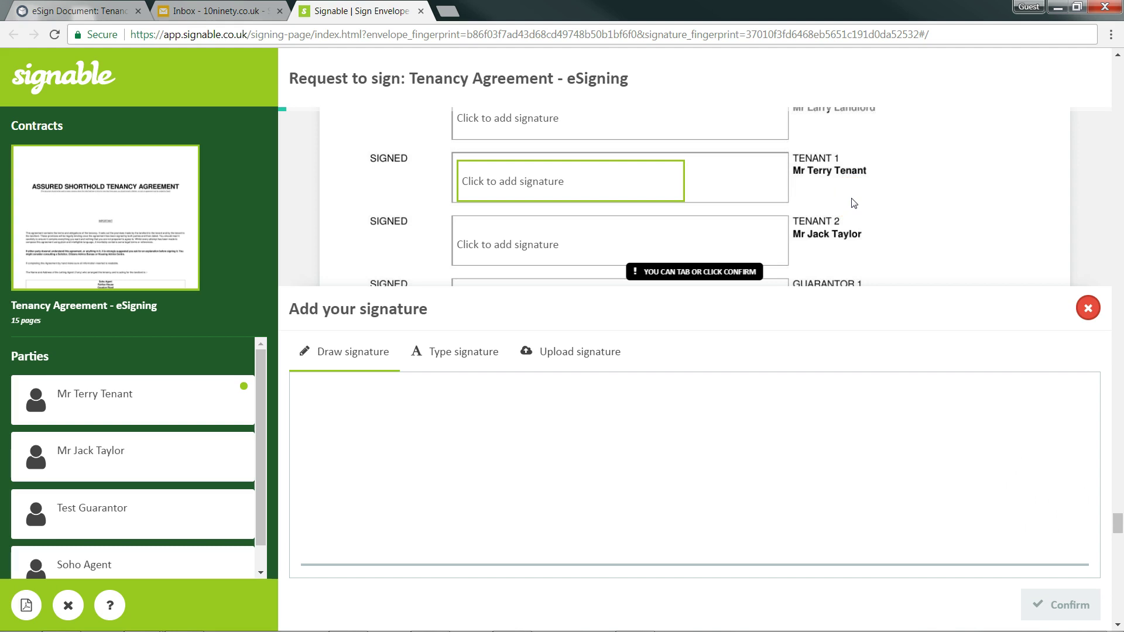
click(628, 435)
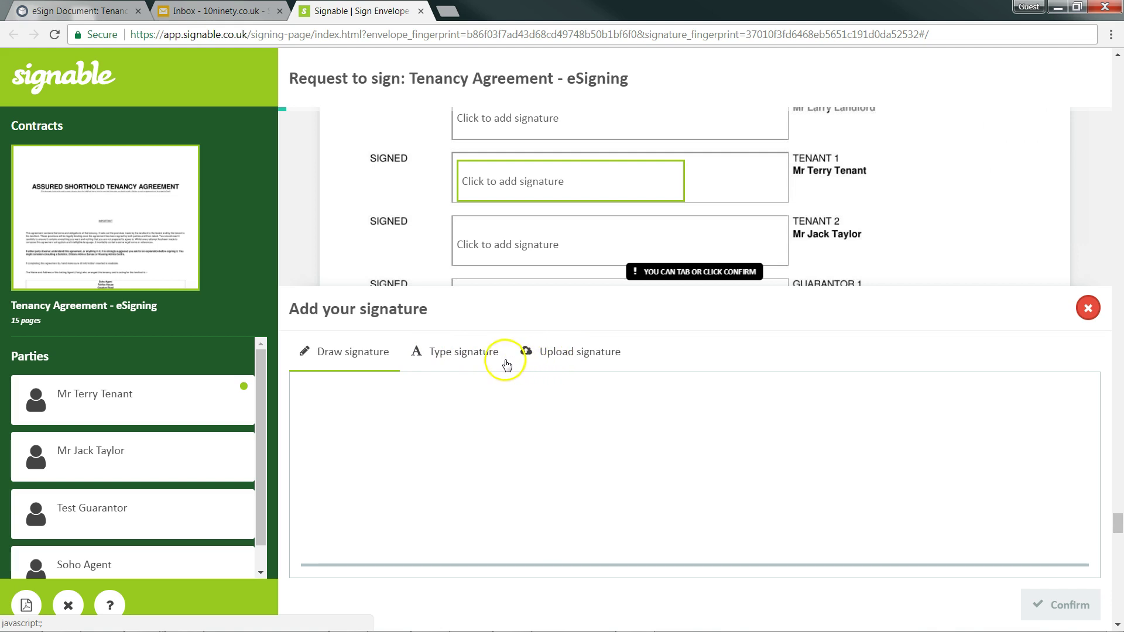
click(464, 358)
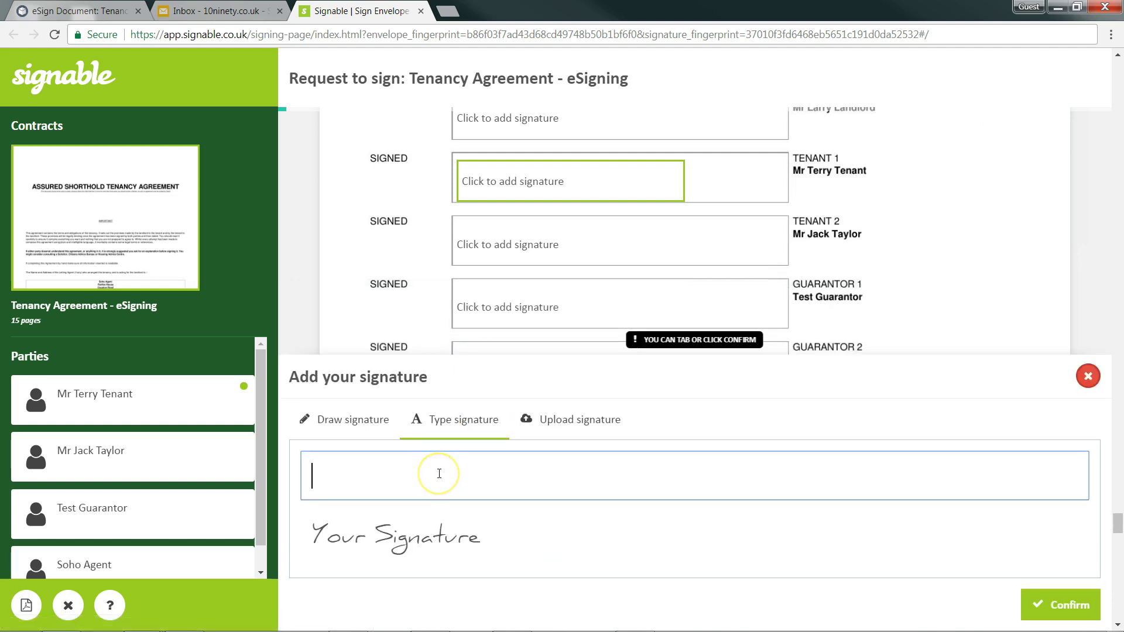
text(Terry Tenant)
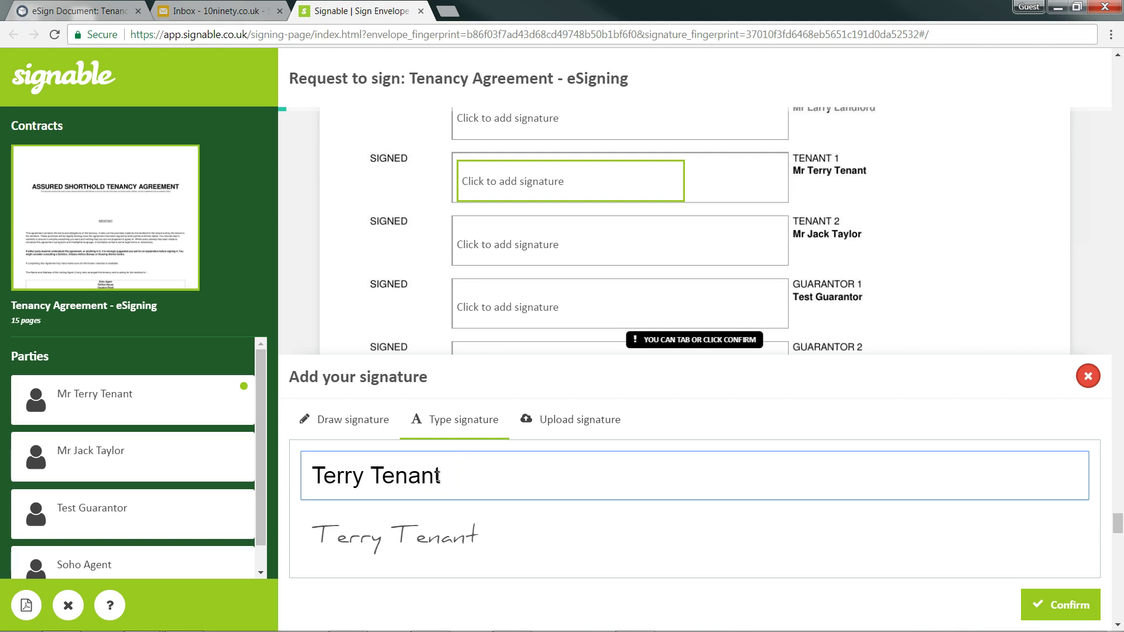
click(1071, 605)
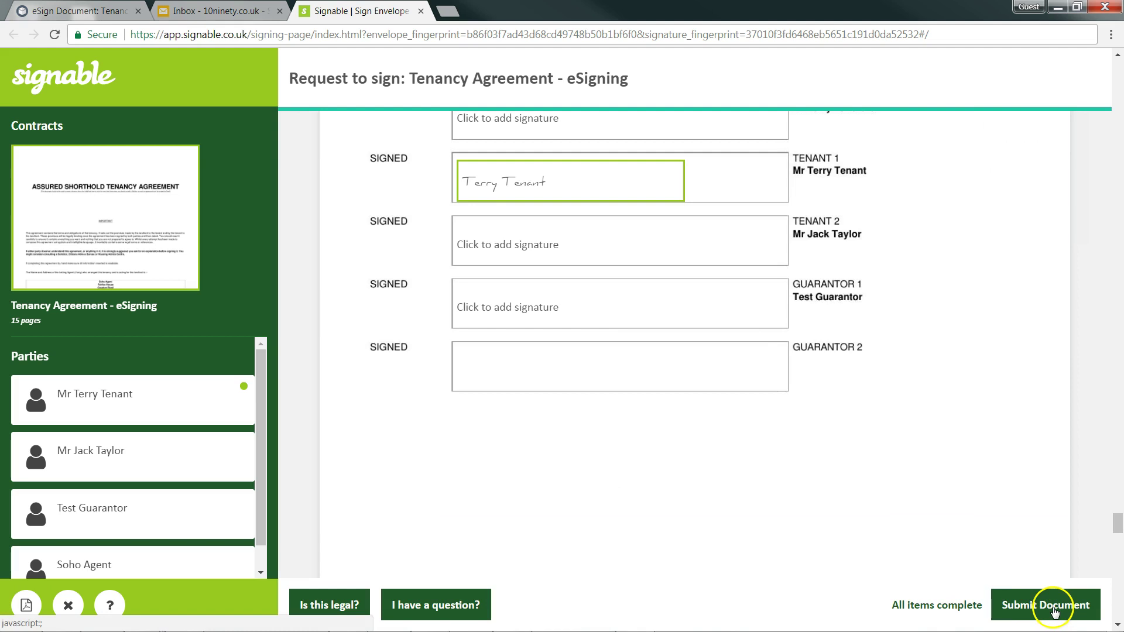
click(1054, 612)
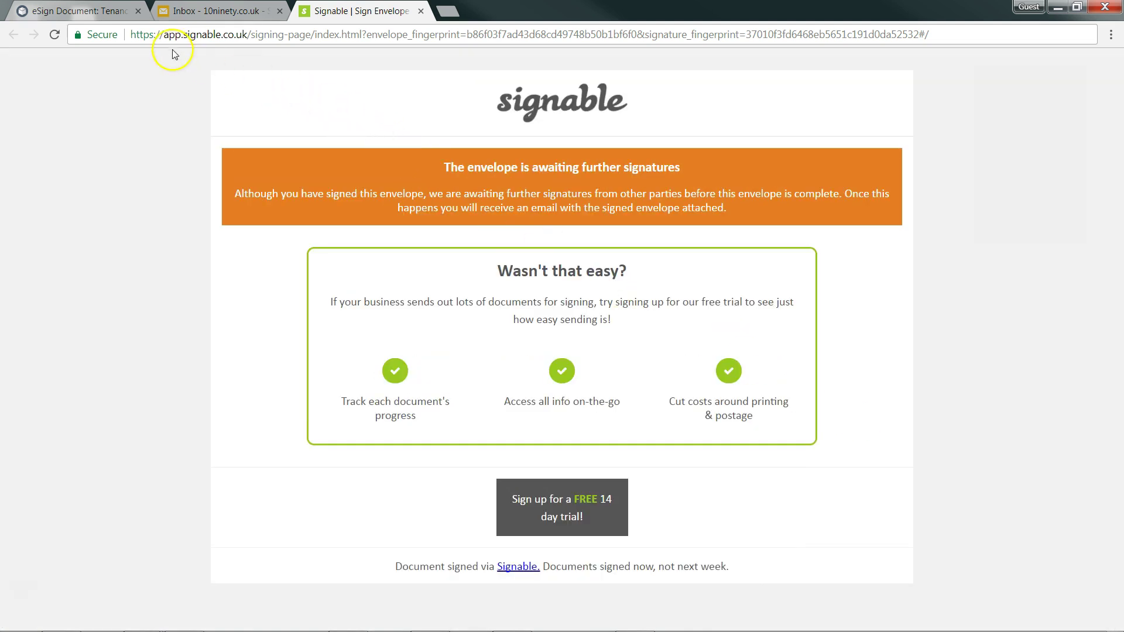
Reload the Soho Agent eSign Document record to show the Complete status and signed file.
click(92, 11)
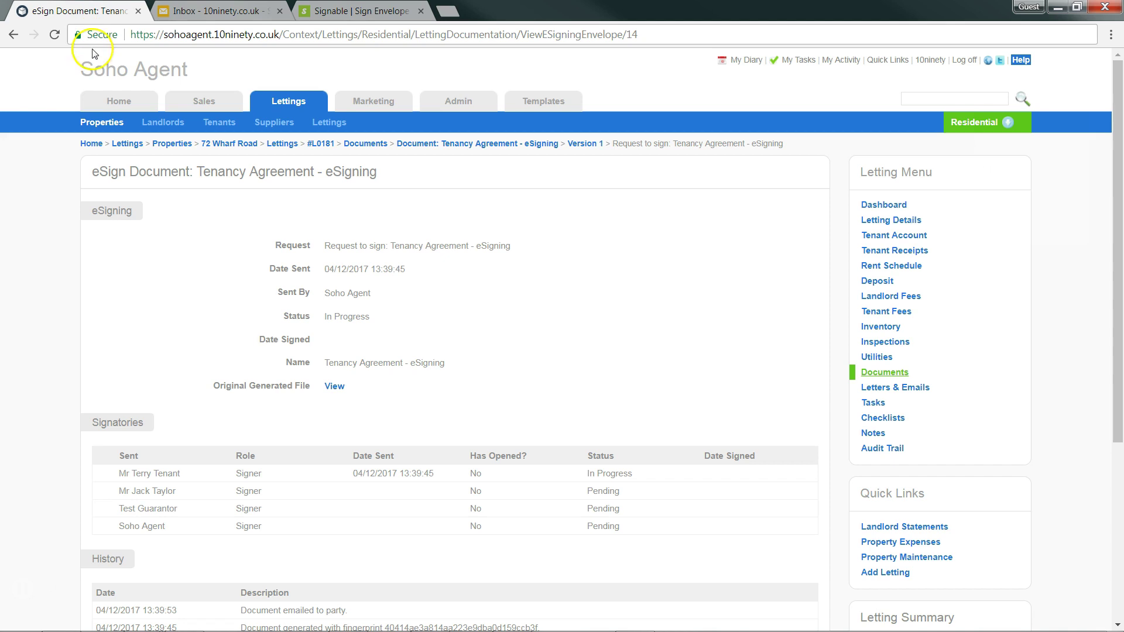
click(54, 34)
scroll(641, 222, down, 3)
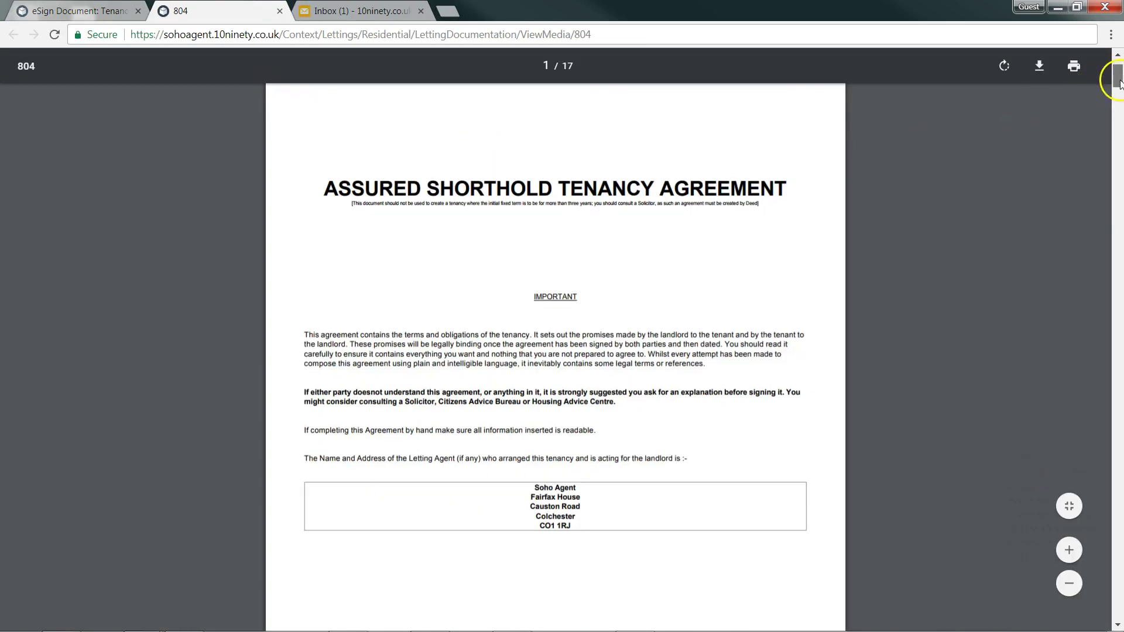
Scroll the signed PDF to the Signatures of the Parties page, then return to the eSign record.
drag(1119, 113, 1119, 473)
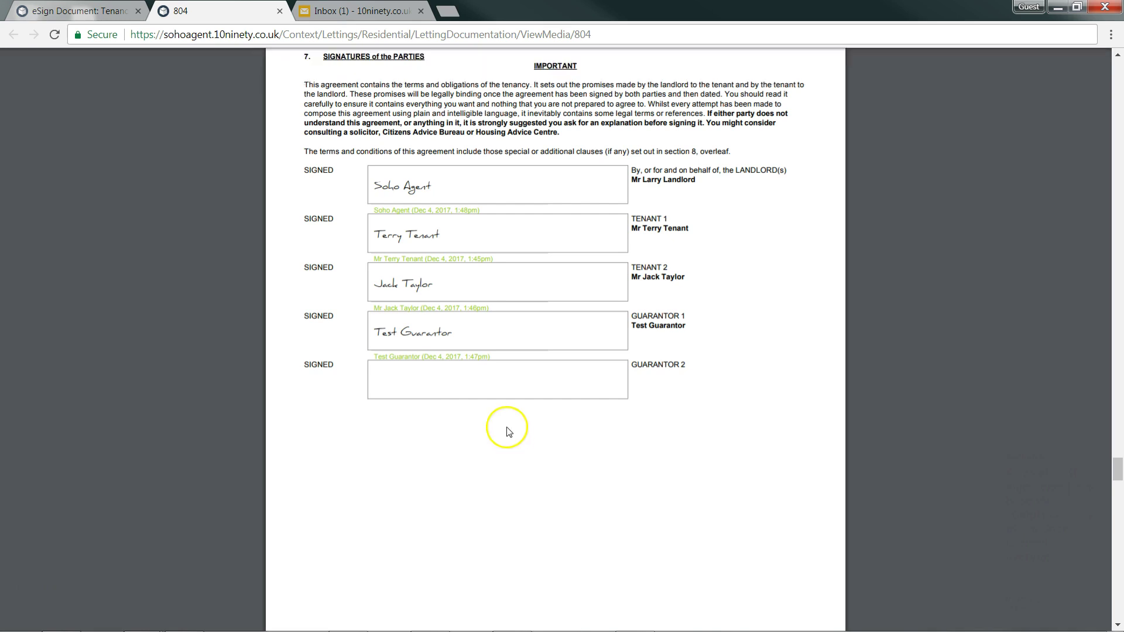
click(84, 11)
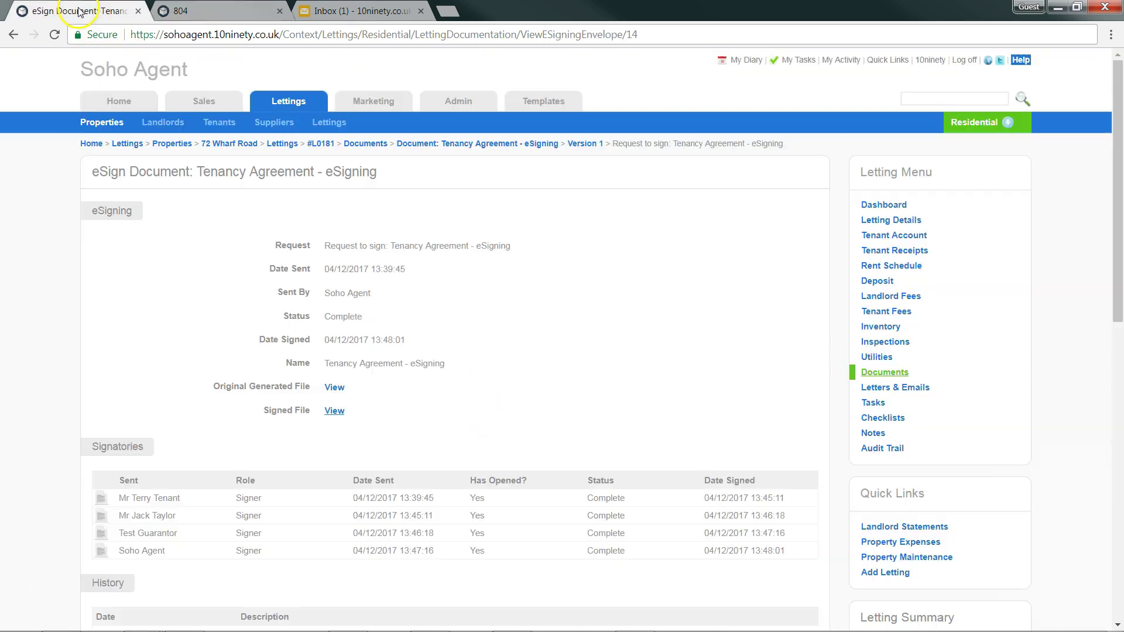